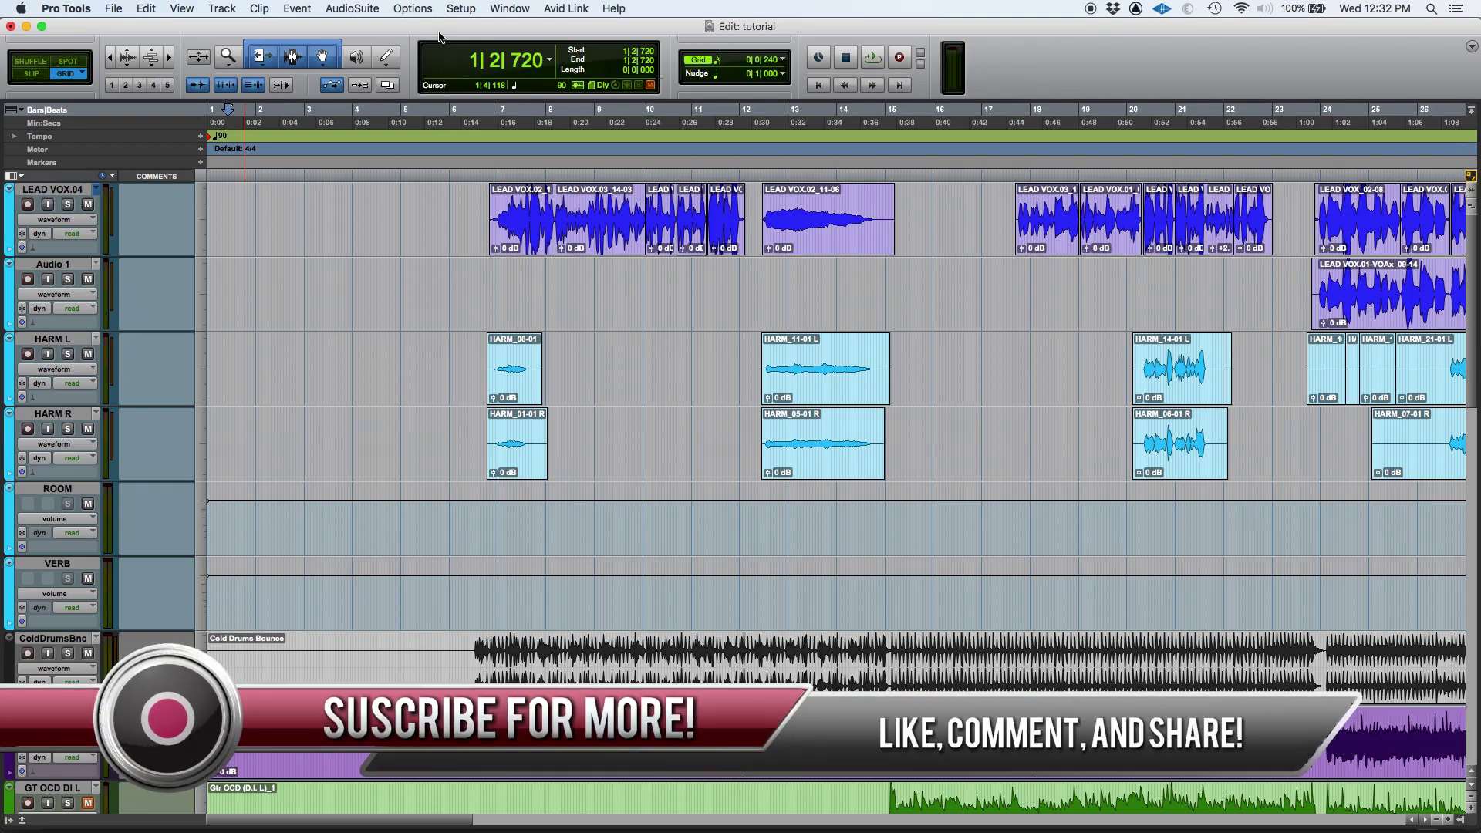
Scroll through the track list and shift the timeline view sideways.
scroll(1472, 282, down, 10)
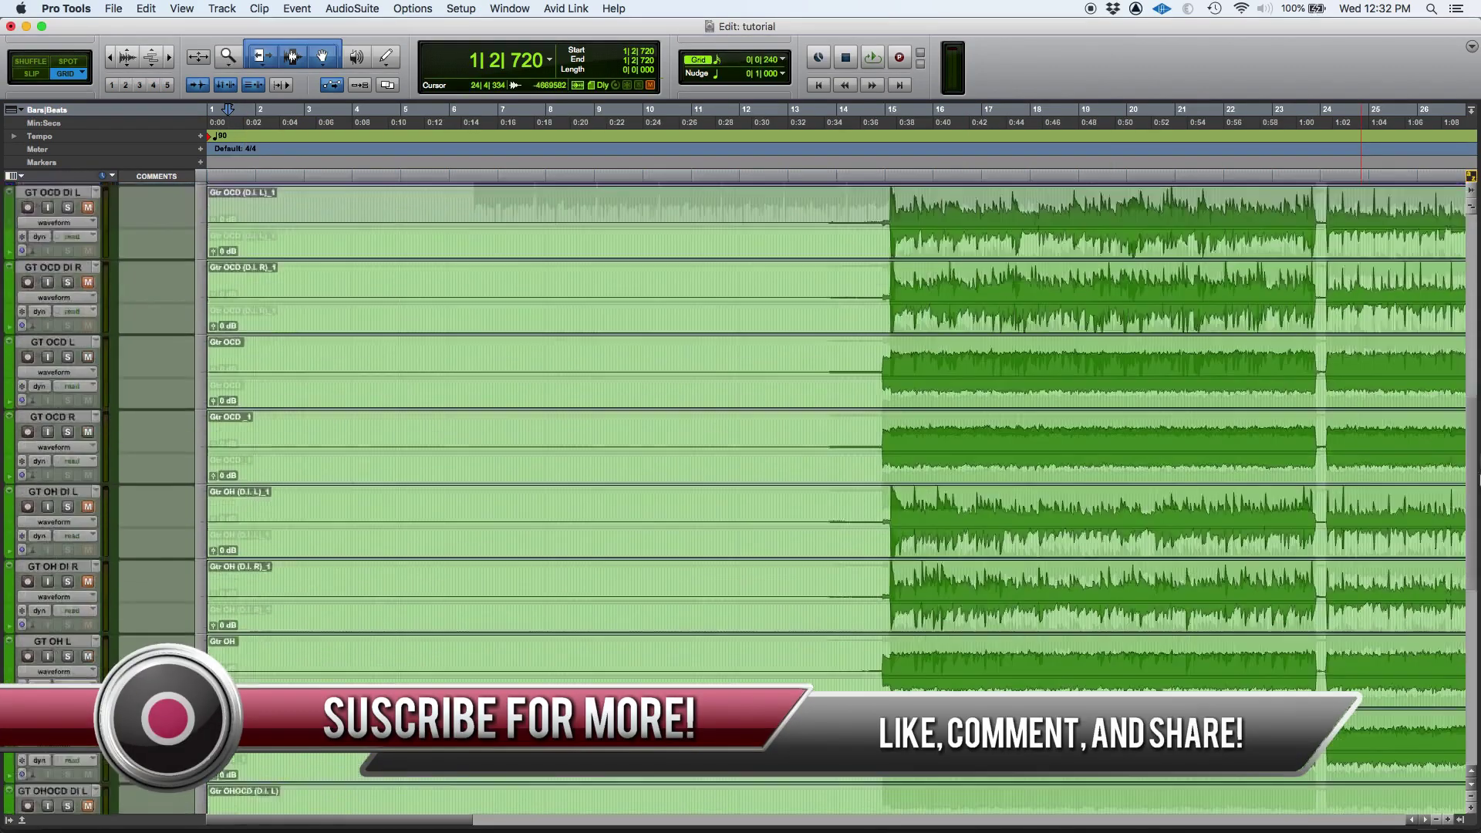
scroll(838, 494, down, 4)
scroll(837, 494, down, 3)
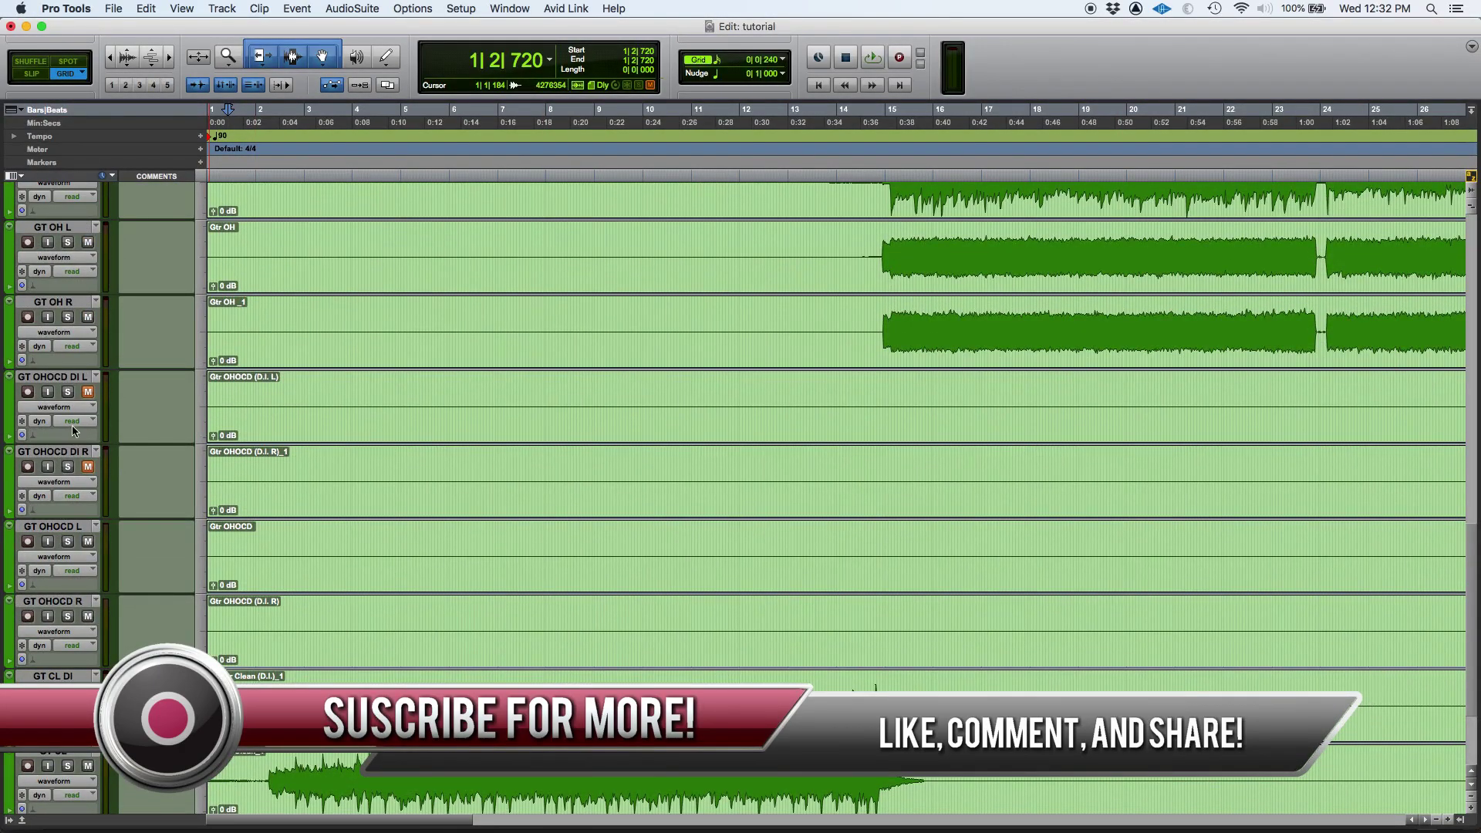
scroll(139, 284, up, 2)
scroll(139, 284, up, 7)
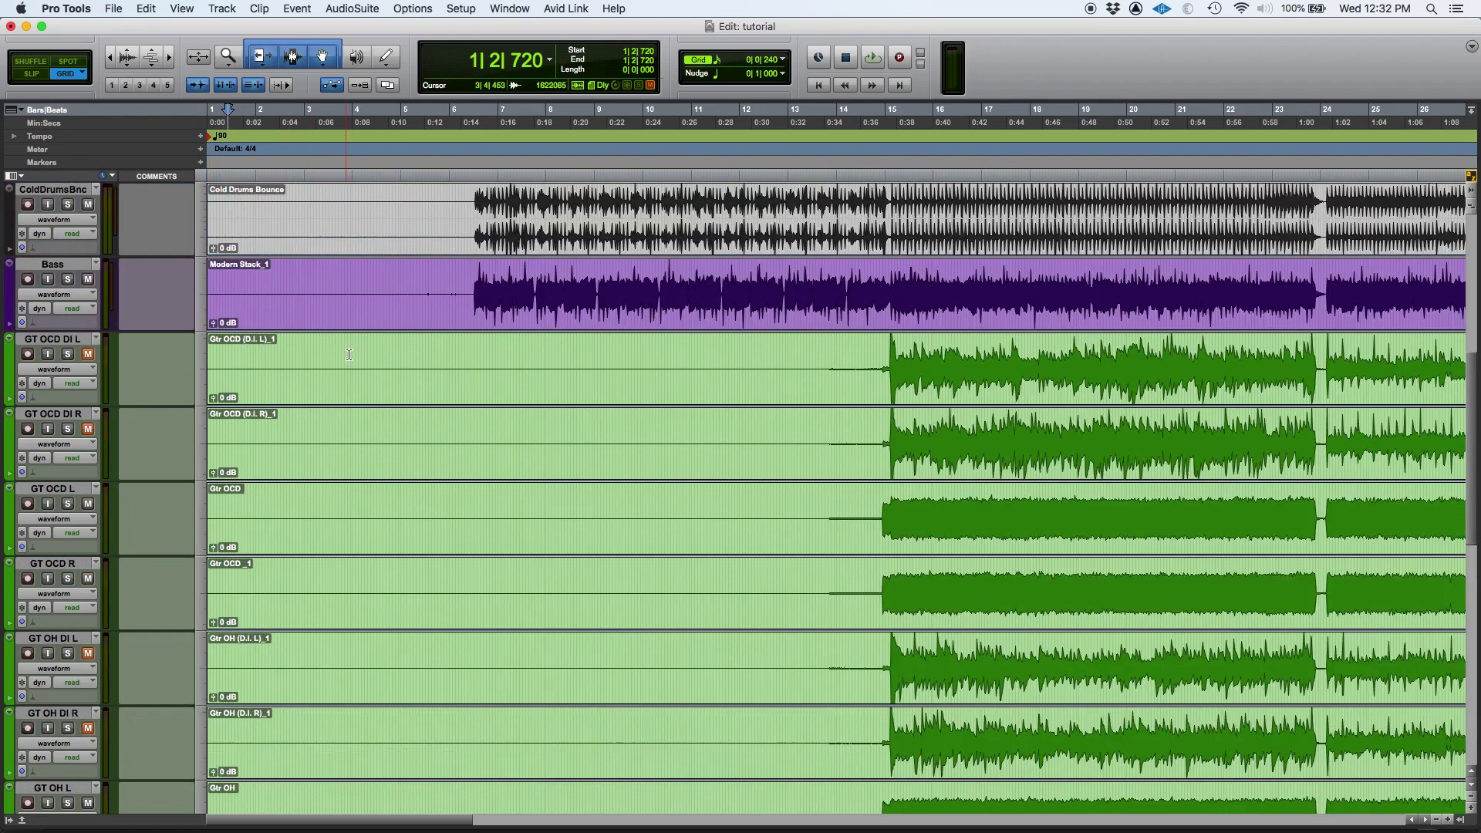
scroll(709, 518, up, 2)
scroll(708, 518, up, 1)
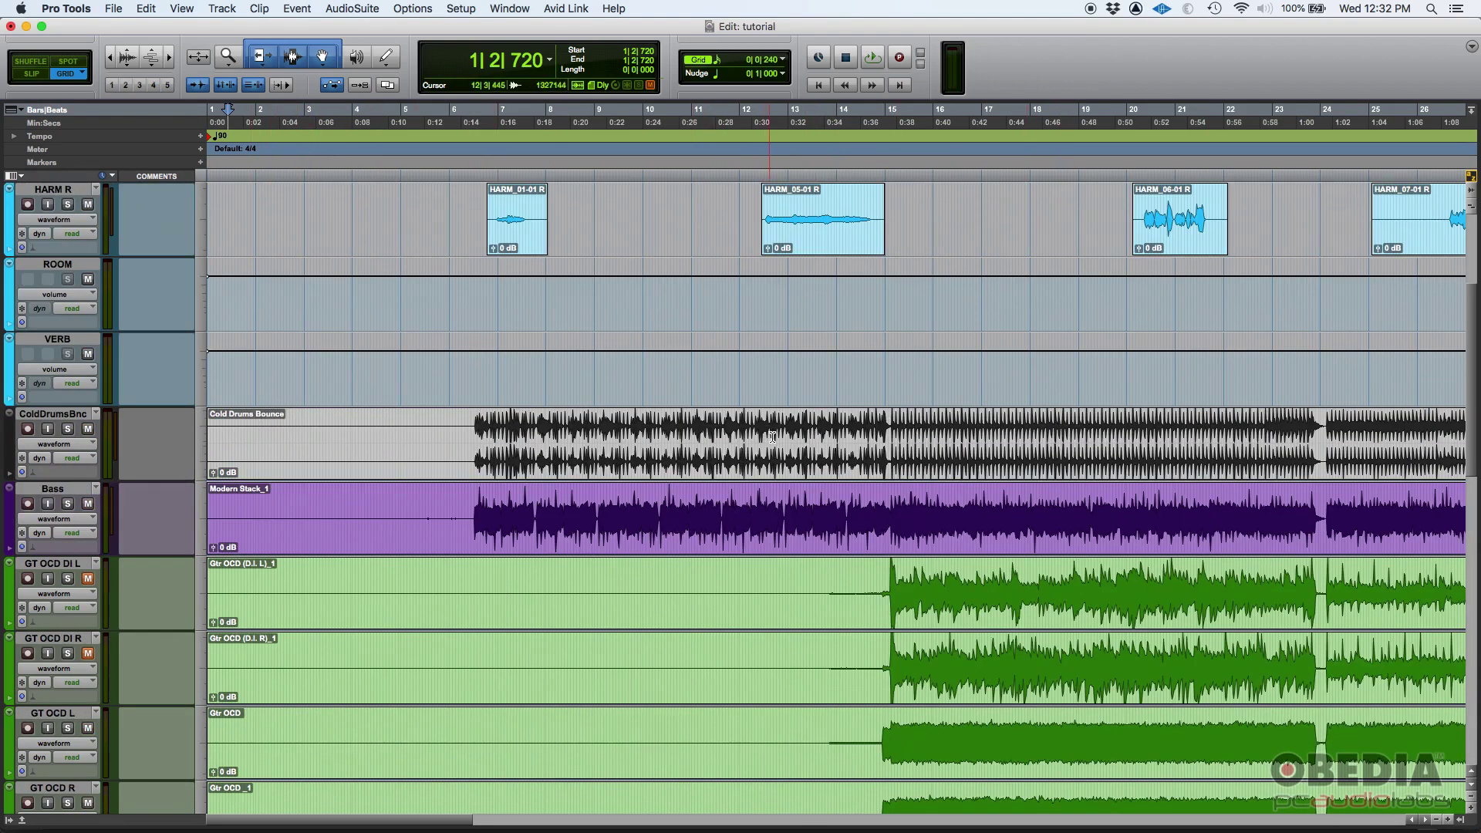
scroll(773, 438, up, 3)
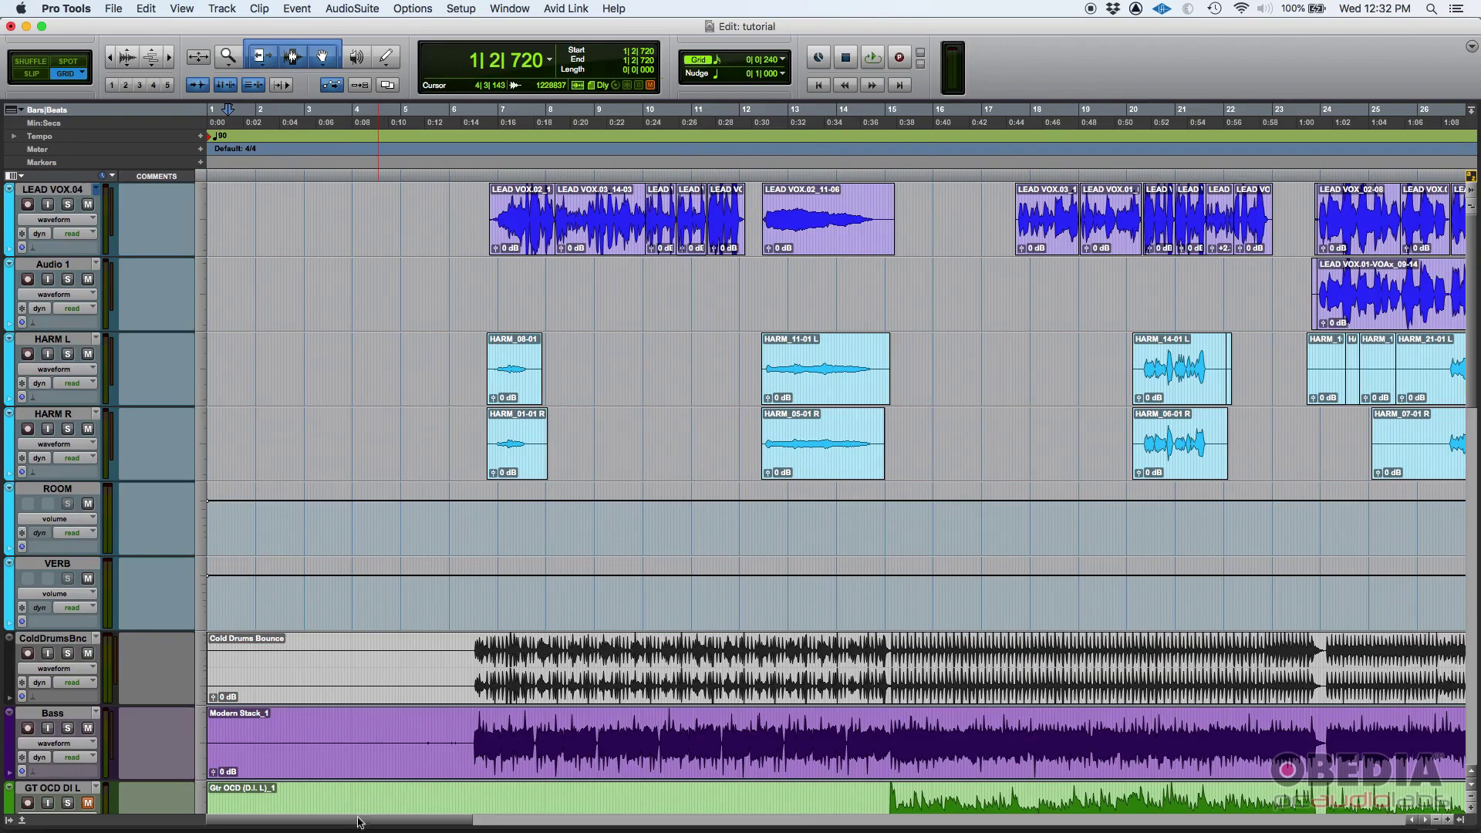
drag(357, 821, 506, 820)
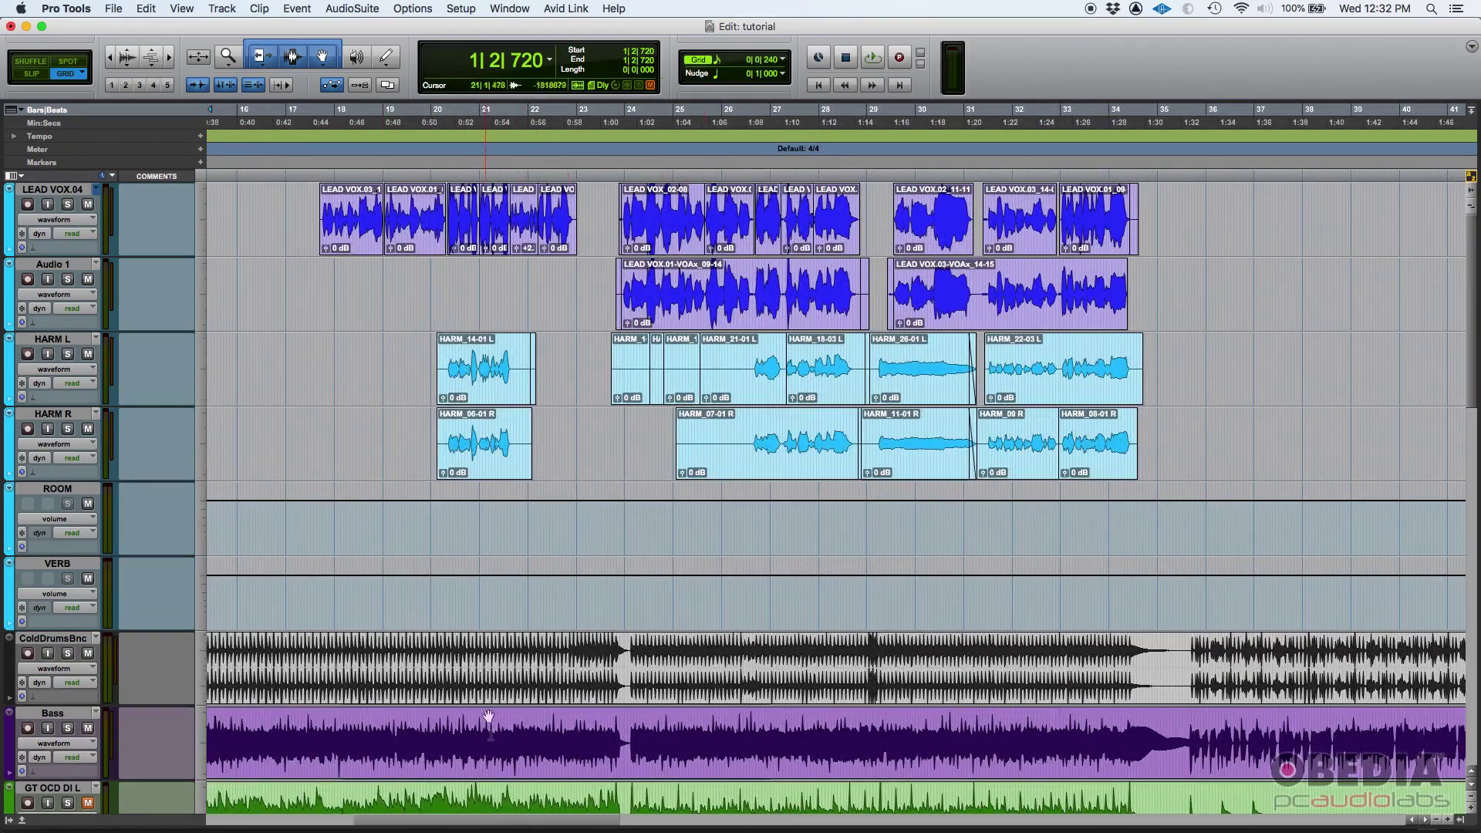
mouse_move(494, 821)
mouse_down()
mouse_move(912, 826)
mouse_move(232, 828)
mouse_up()
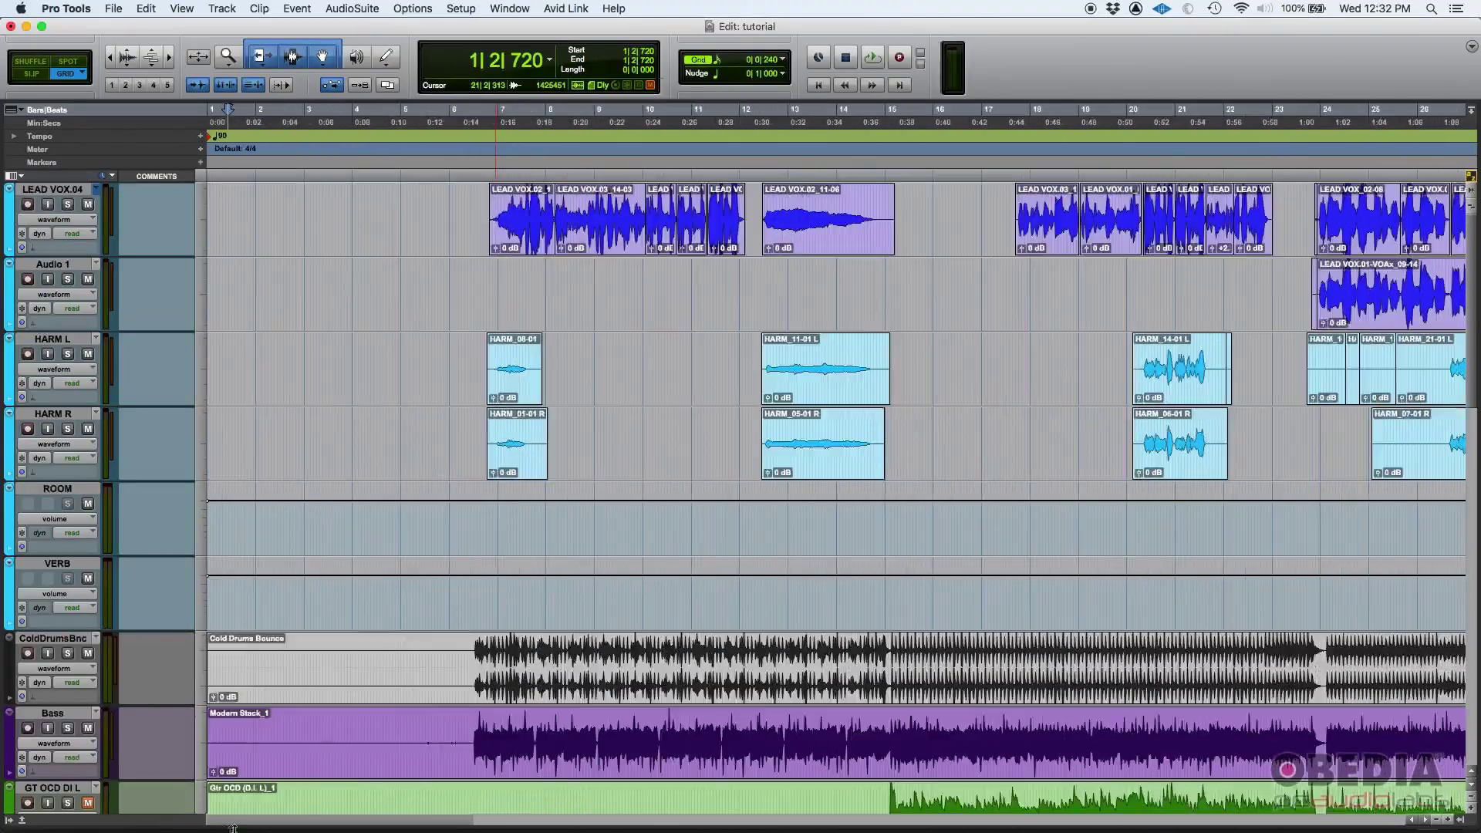
Scroll the tracks and drag the scrollbars to settle the timeline on bars 4–29.
scroll(690, 486, down, 10)
scroll(687, 502, down, 5)
scroll(682, 513, down, 2)
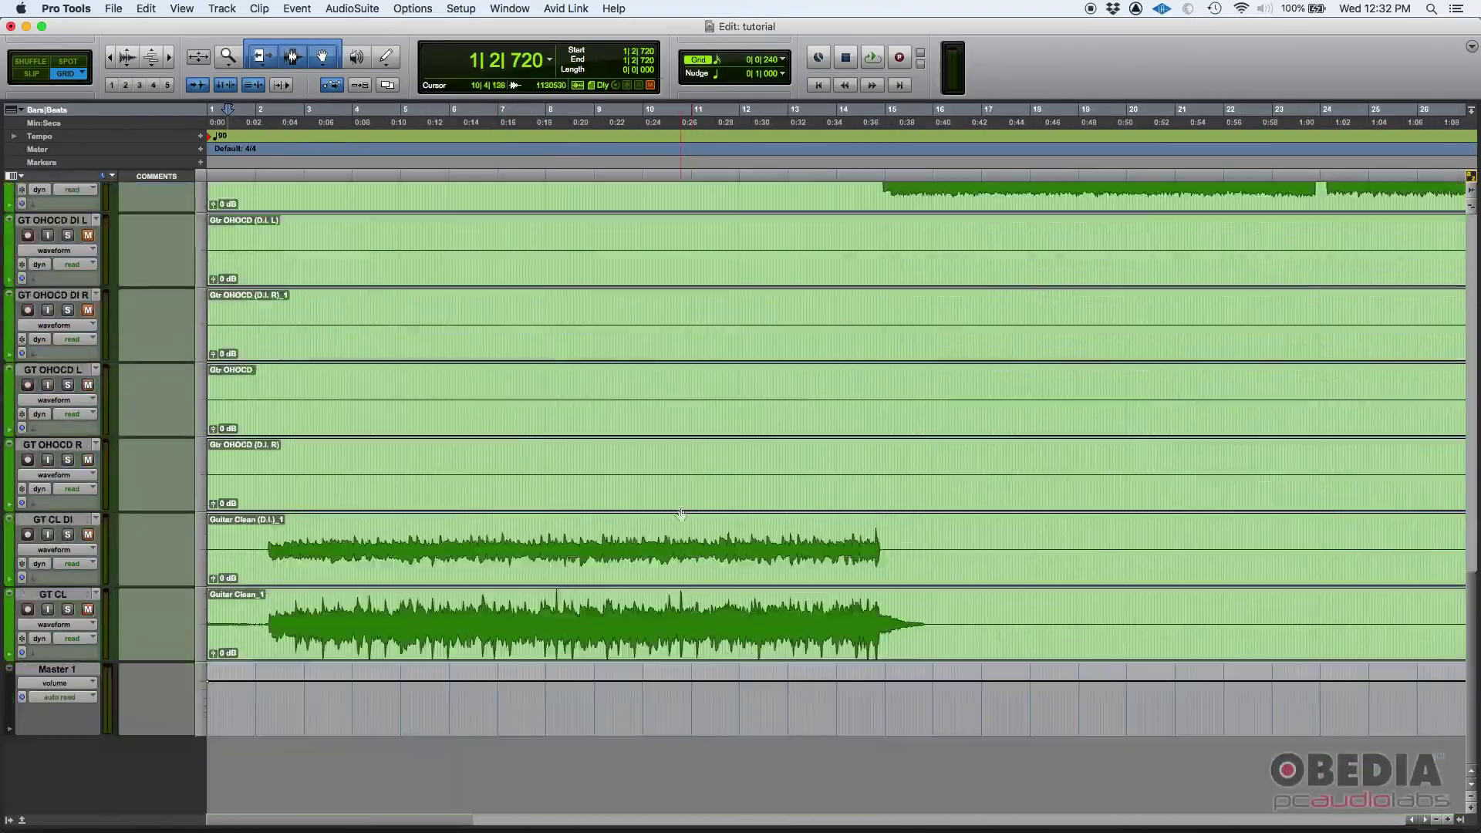
drag(463, 824, 1159, 831)
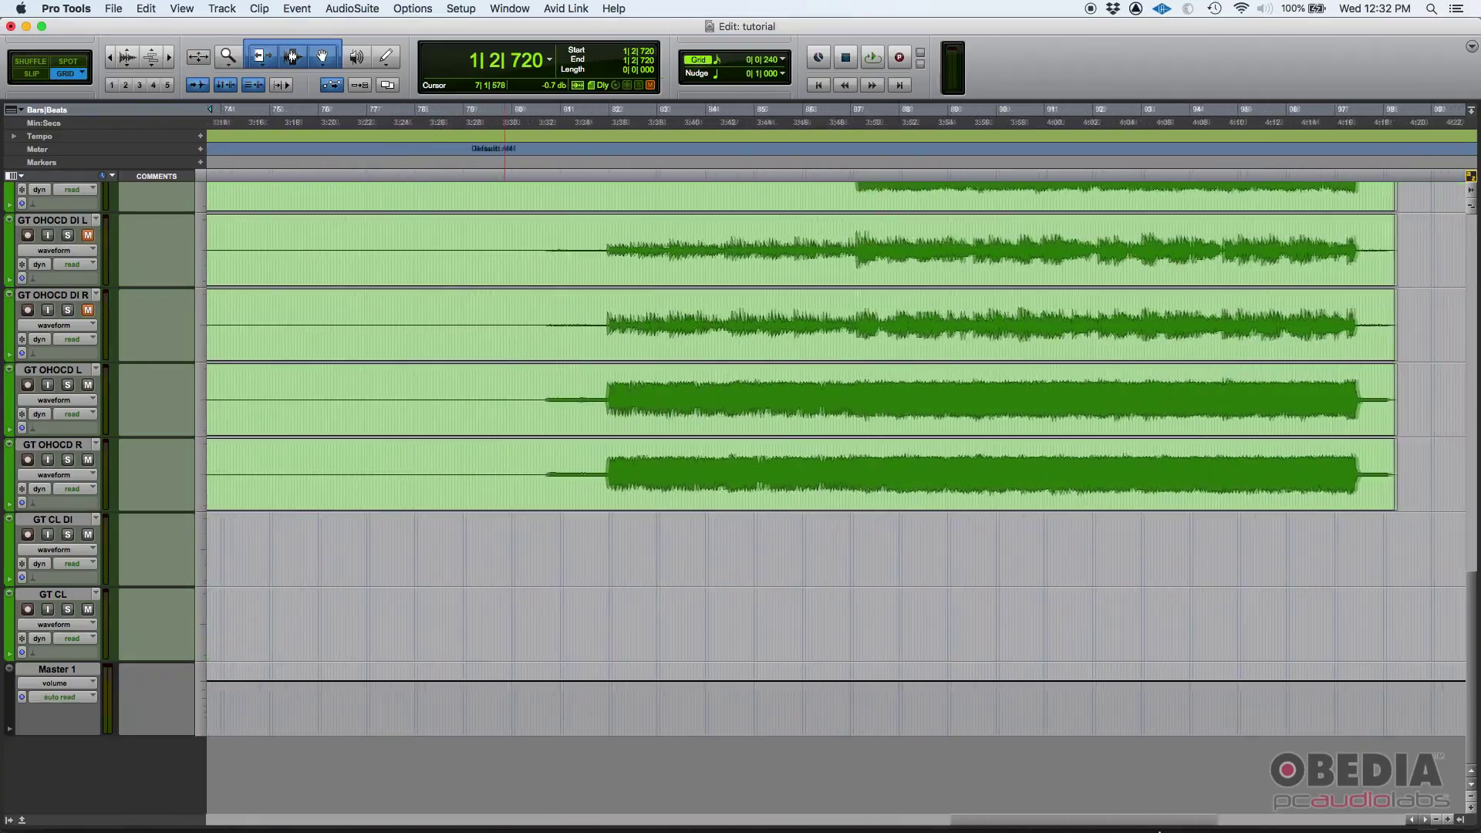
drag(1159, 831, 1186, 827)
drag(1472, 627, 1476, 533)
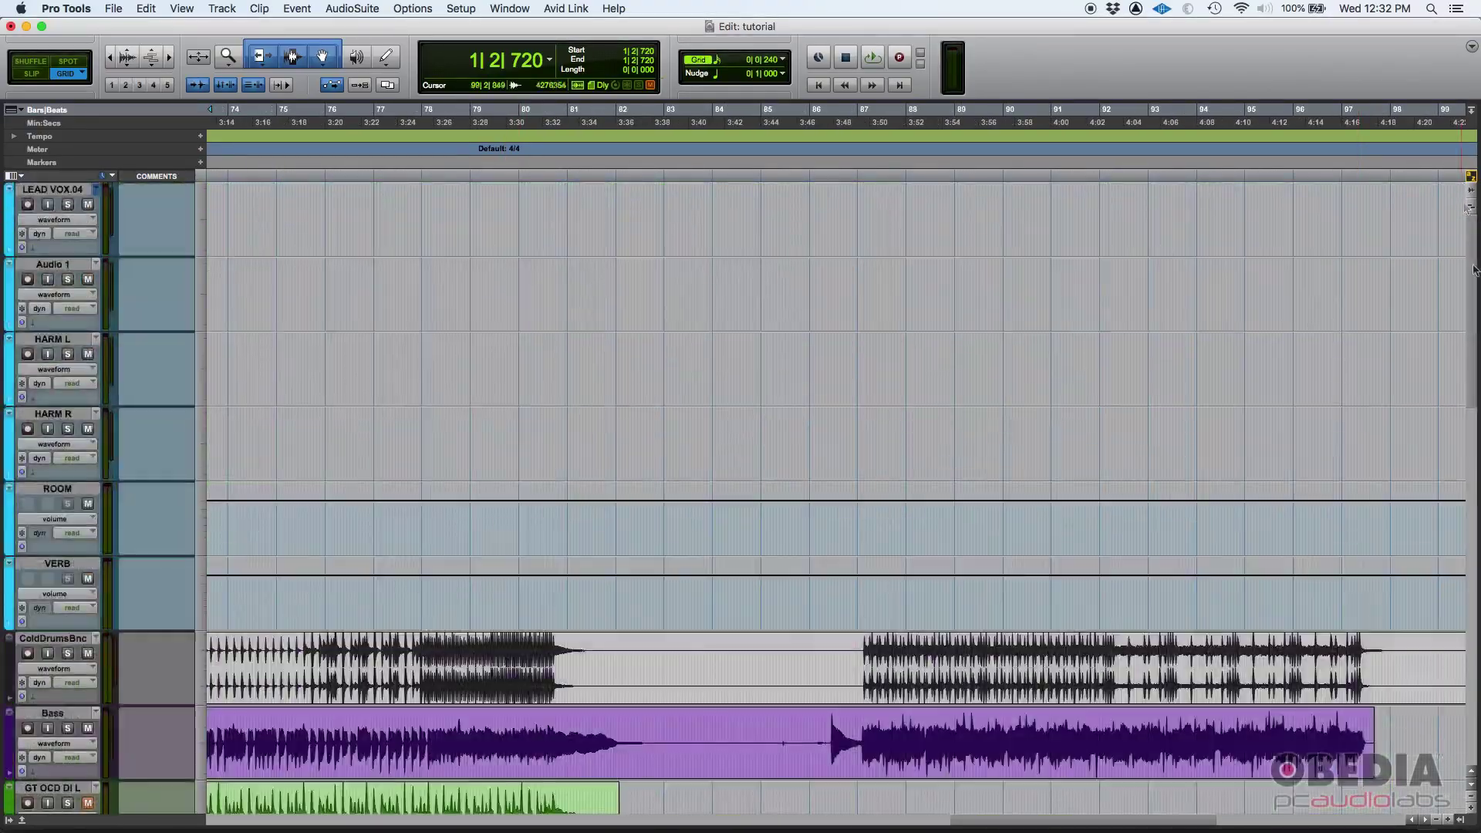
drag(988, 825, 519, 830)
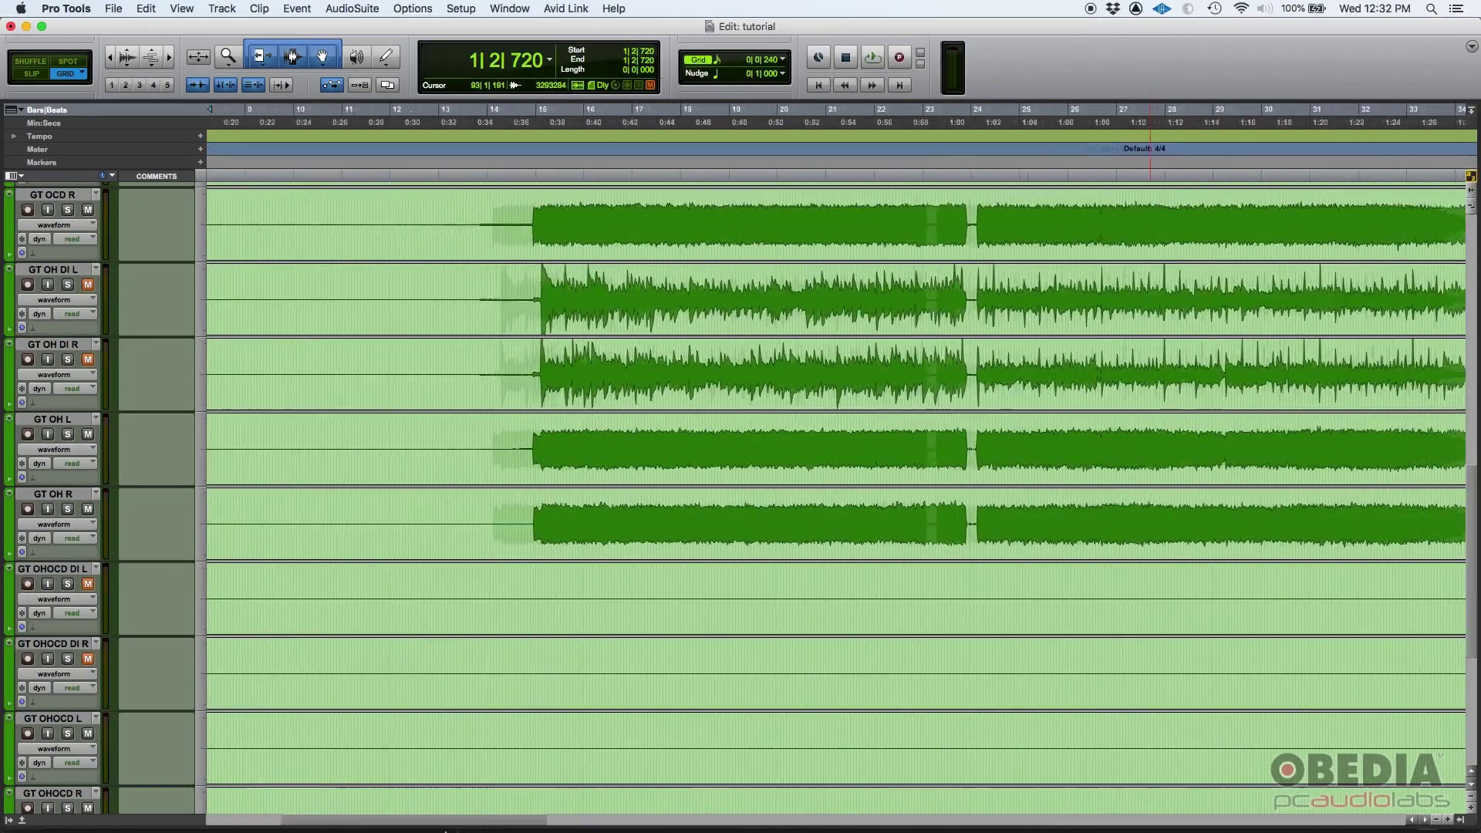
drag(519, 830, 361, 830)
scroll(686, 591, up, 10)
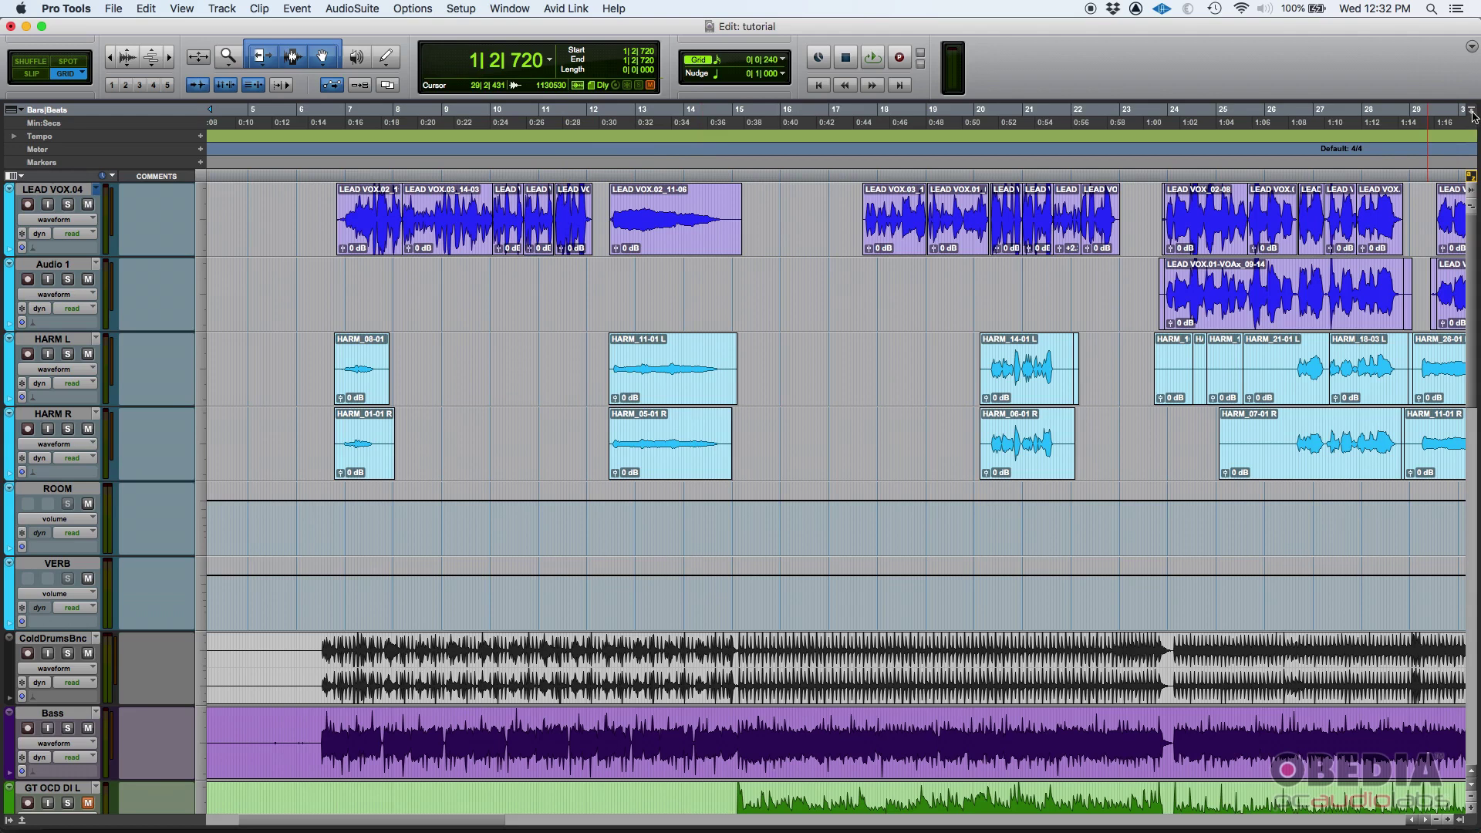
Show the Universe overview, make it taller, toggle it and Clip Effects, then keep Universe showing.
click(1474, 114)
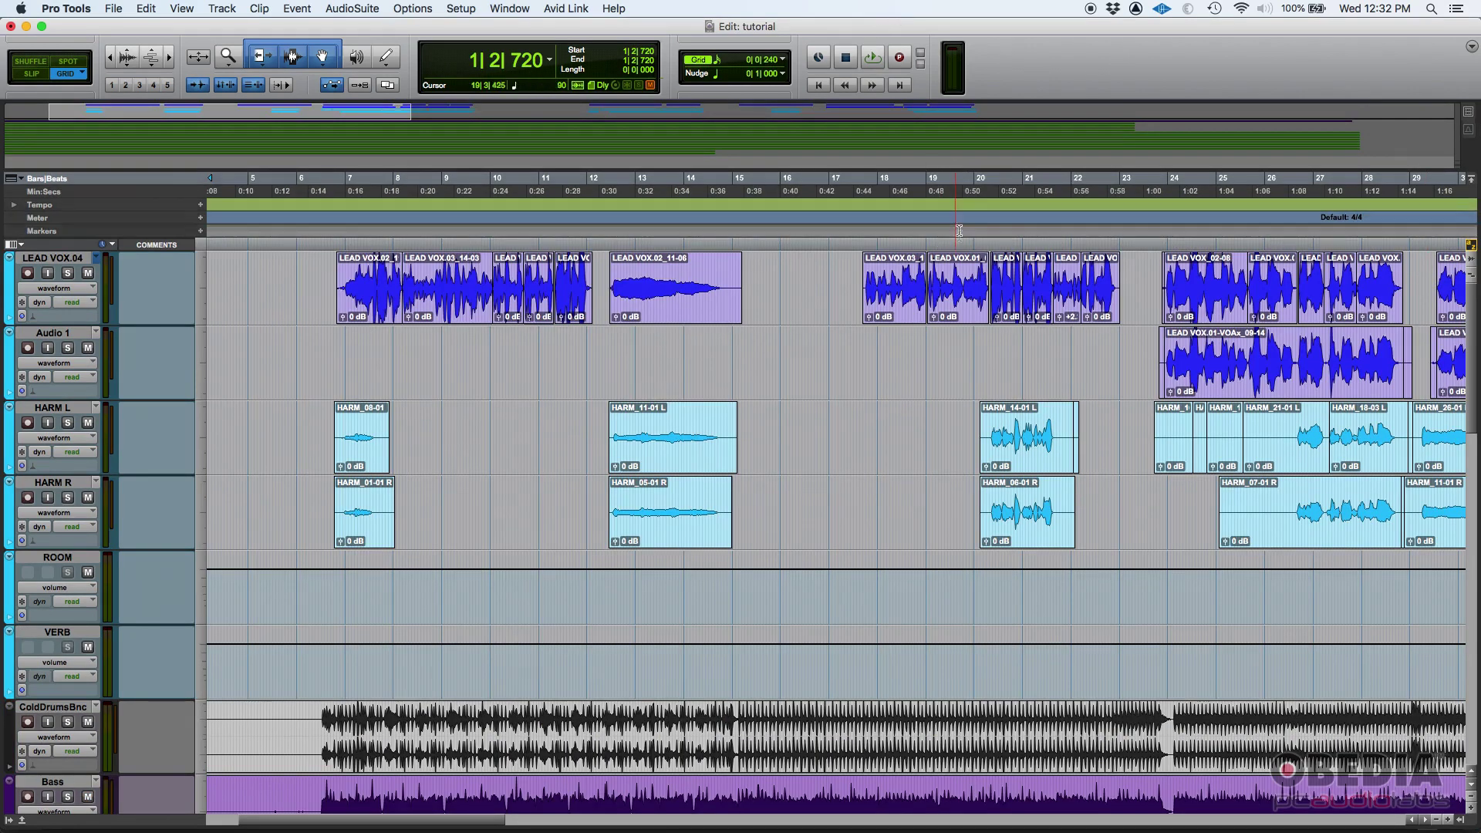
mouse_move(955, 167)
mouse_down()
mouse_move(959, 239)
mouse_move(958, 195)
mouse_up()
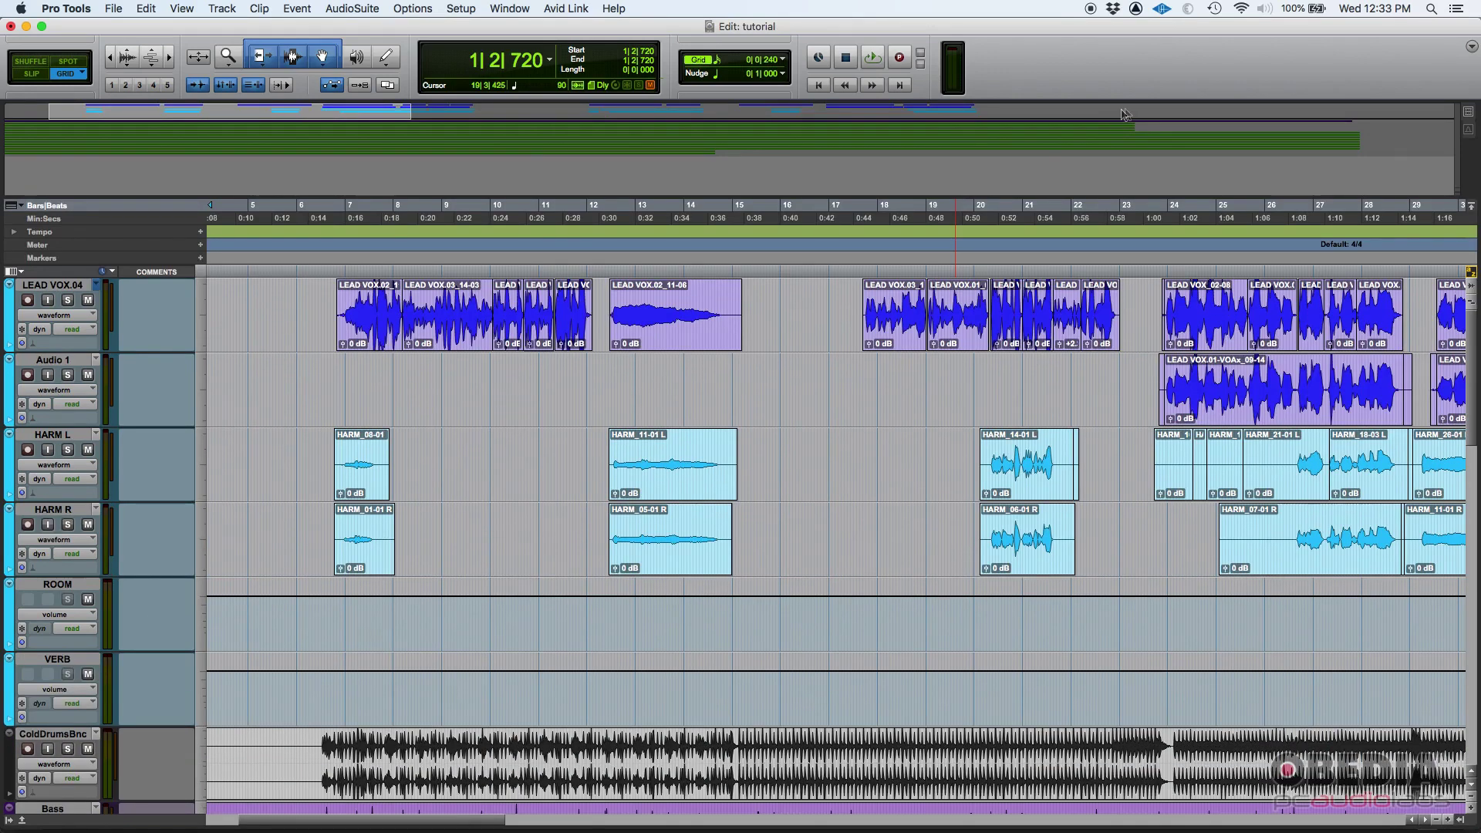
click(1471, 208)
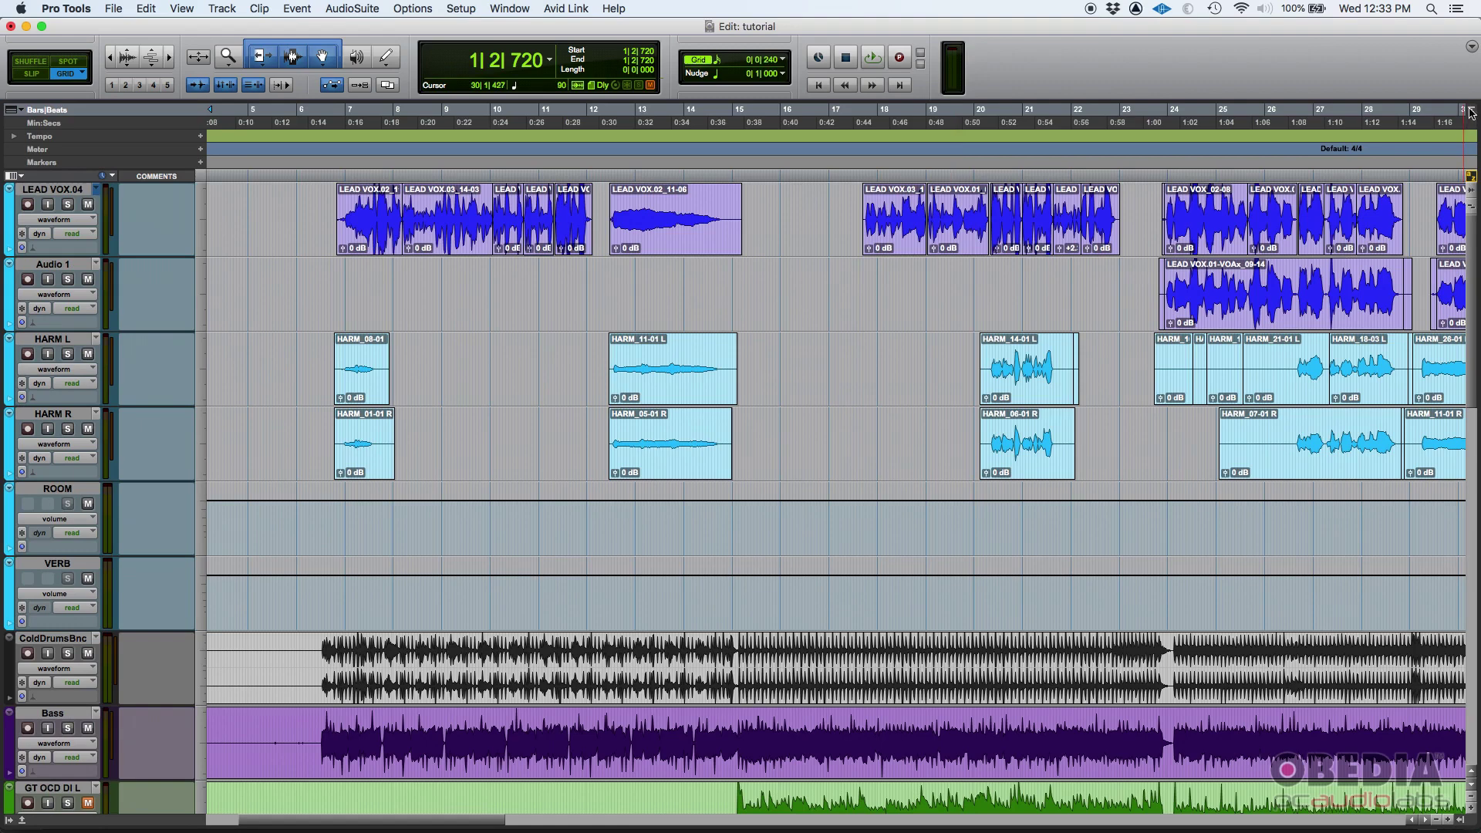
click(1473, 114)
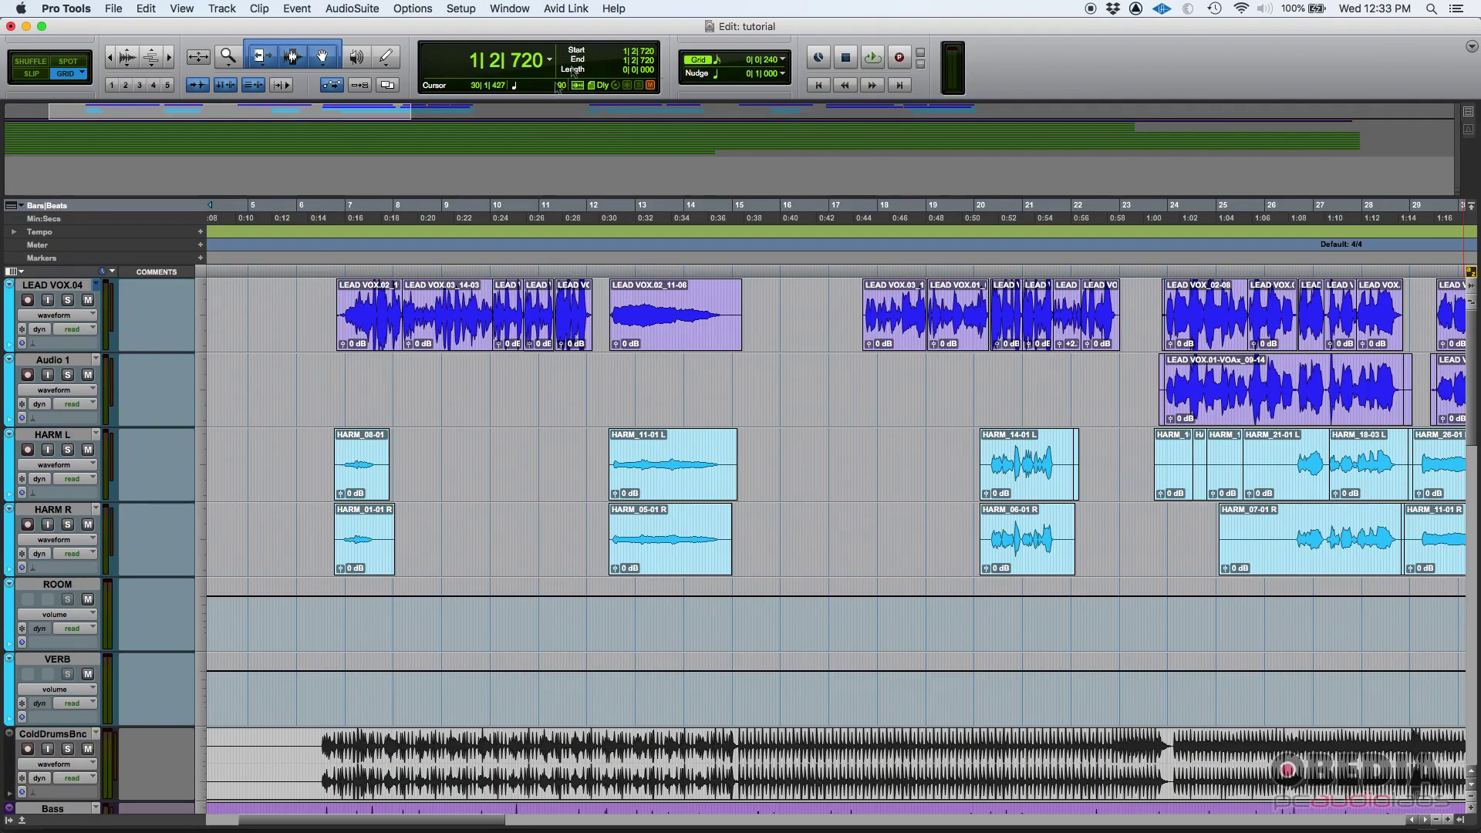
click(1470, 132)
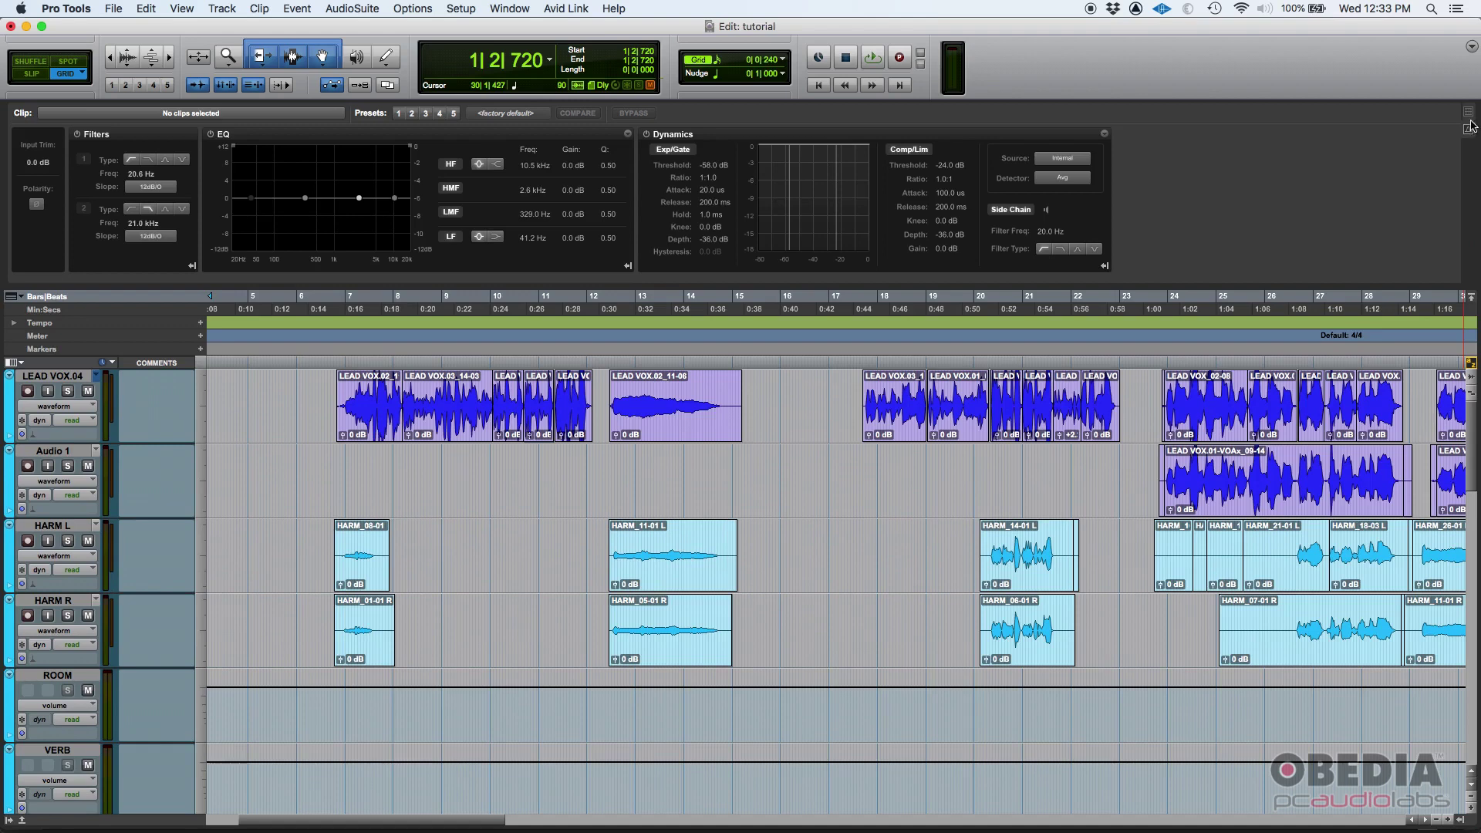
click(1469, 116)
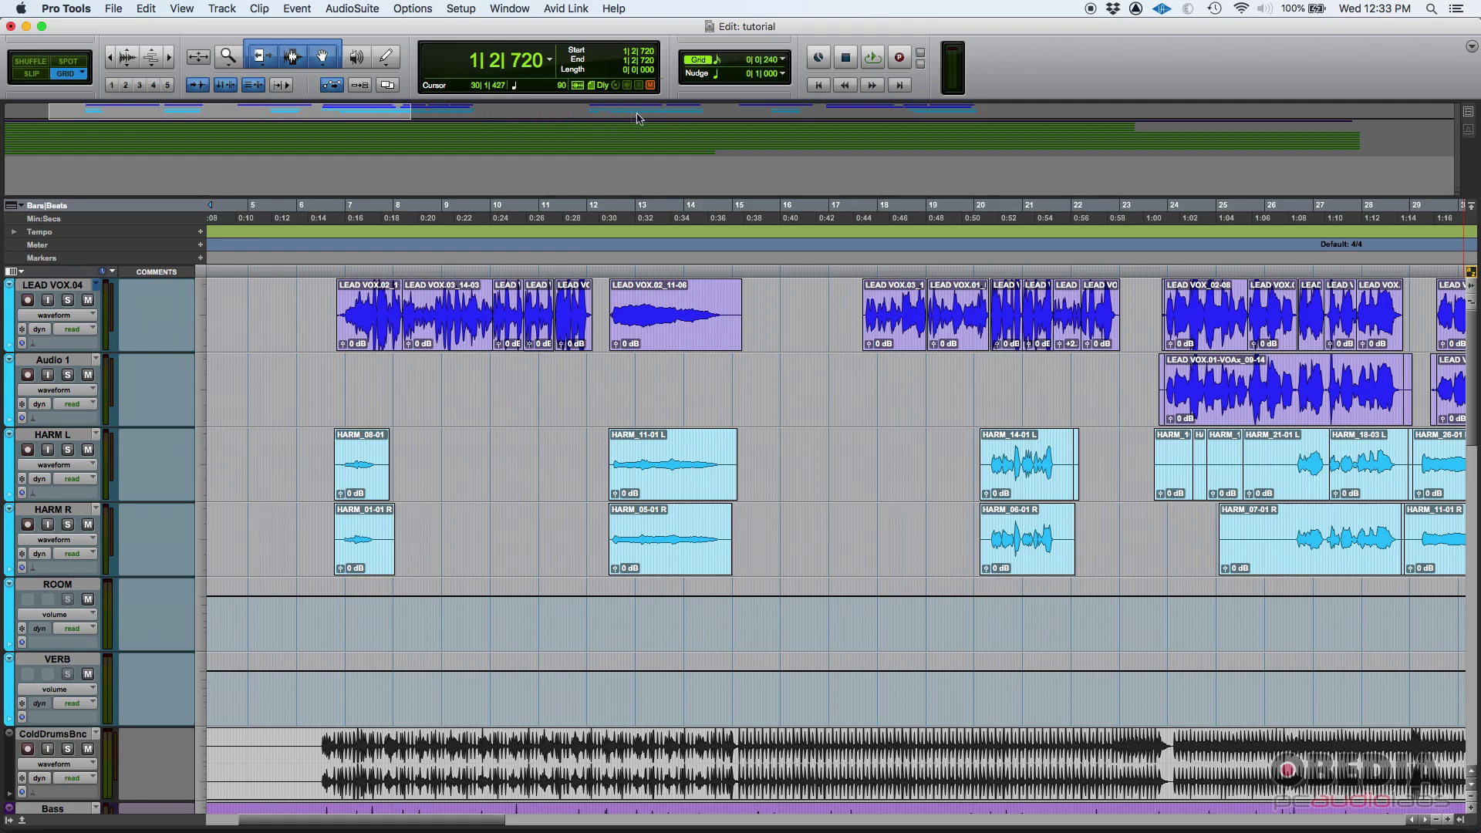
Move the view to the green guitar tracks and Master, spanning bars 29–54.
mouse_move(1475, 339)
mouse_down()
mouse_move(1478, 629)
mouse_move(1474, 463)
mouse_up()
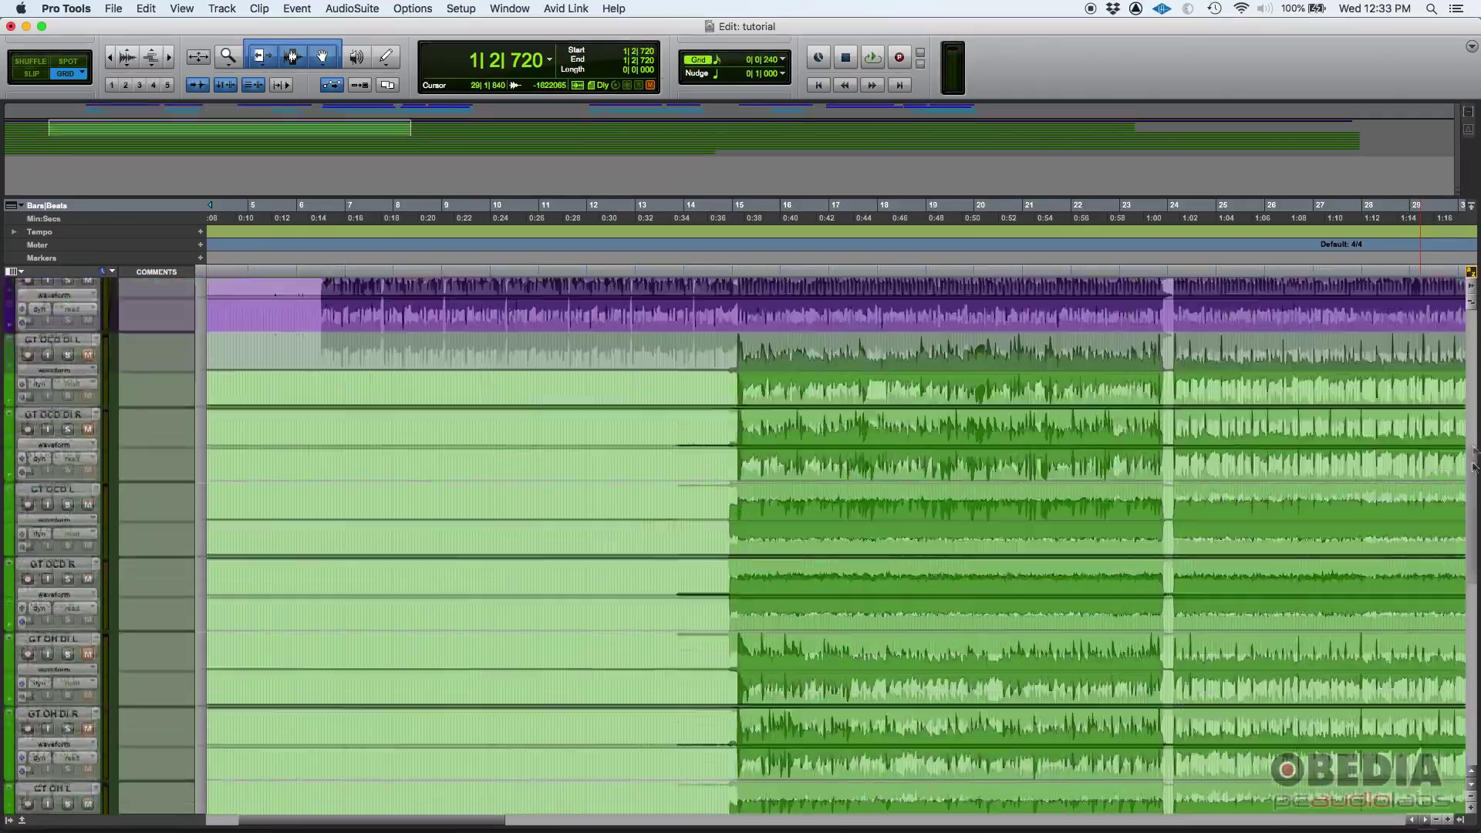
drag(344, 112, 343, 148)
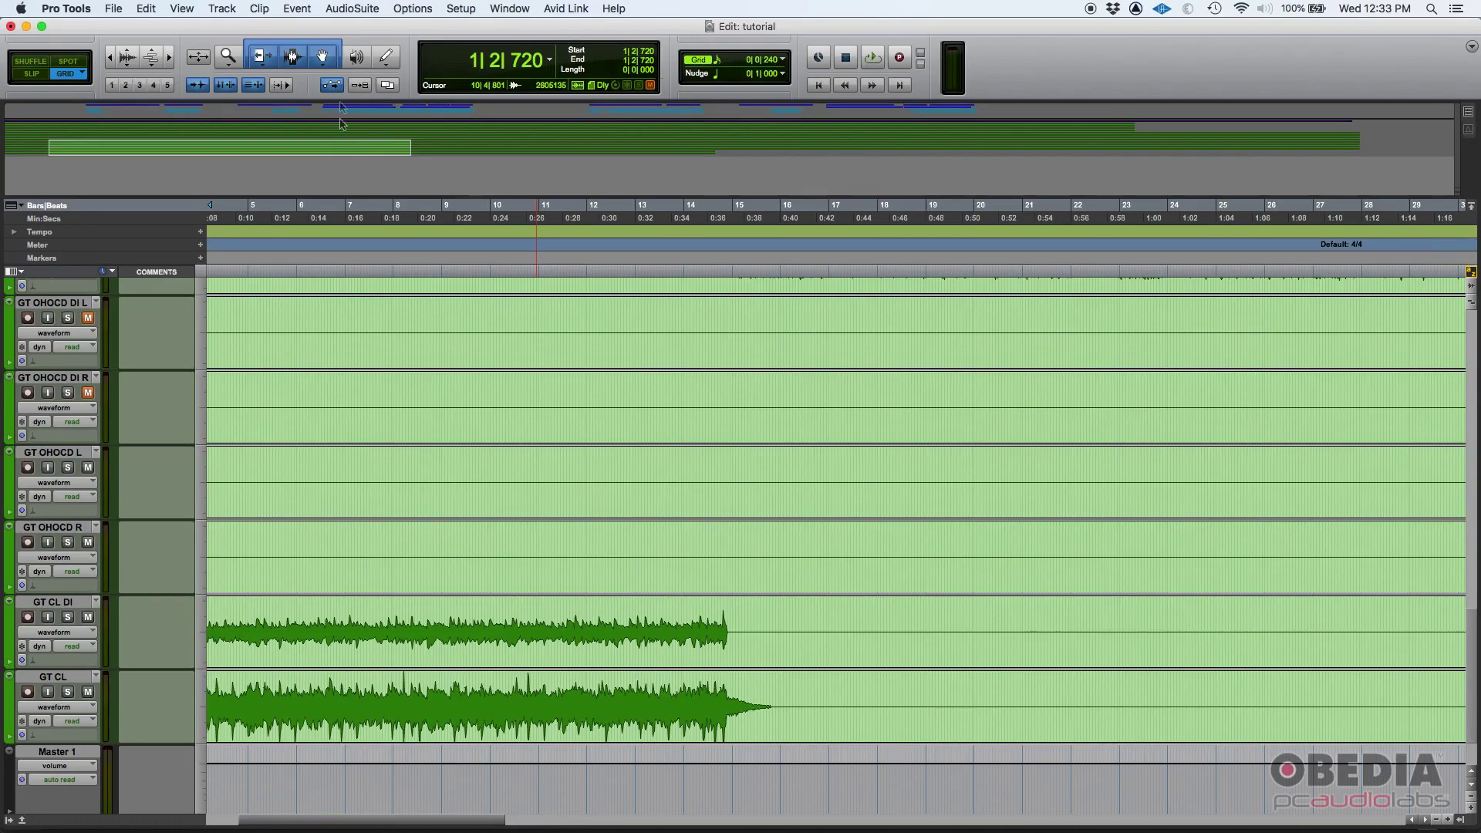
drag(389, 824, 643, 825)
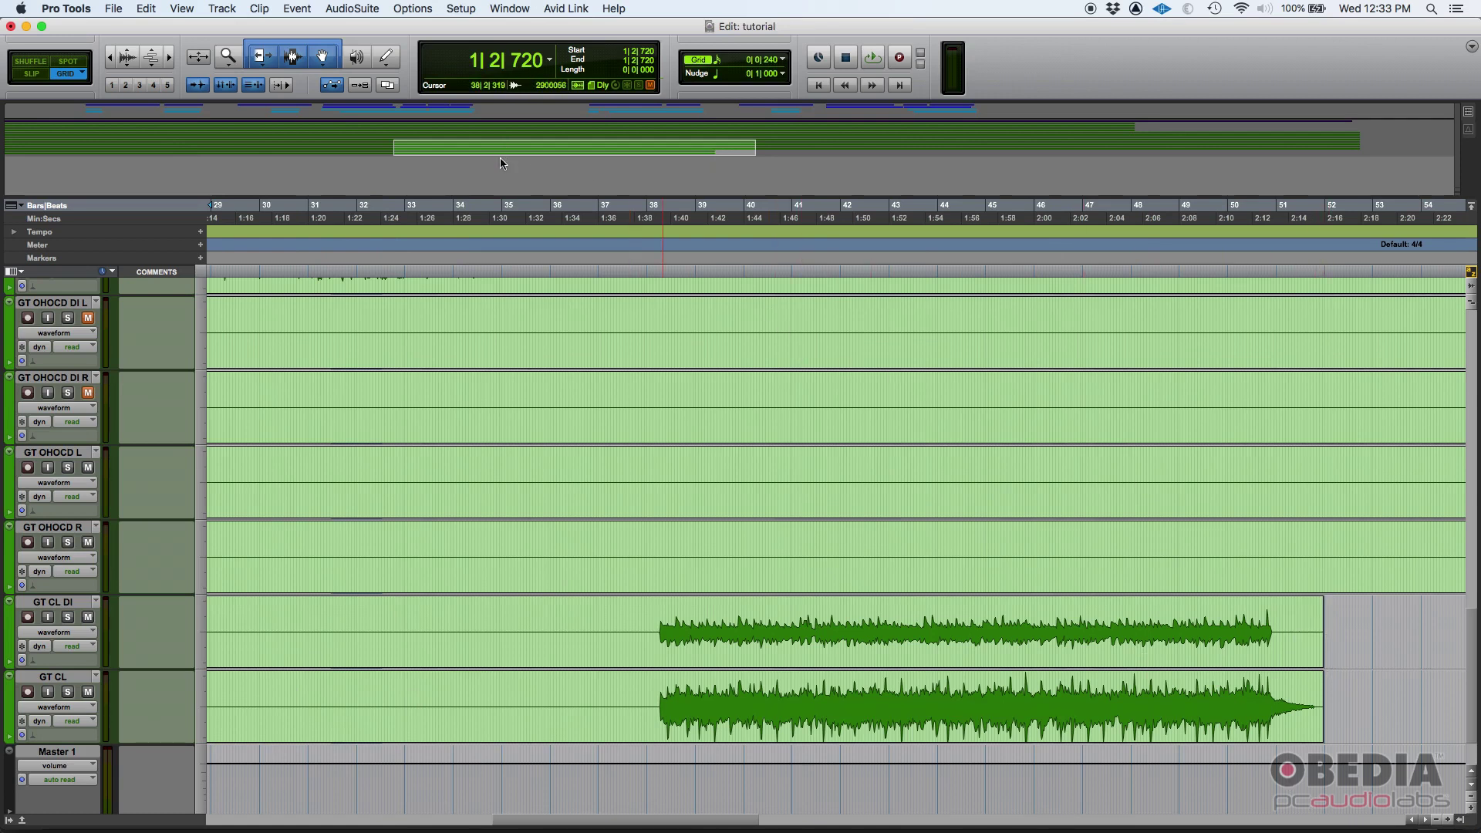
Move the Universe box up to the GT OH tracks near the start, briefly swapping to Clip Effects.
drag(509, 155, 442, 139)
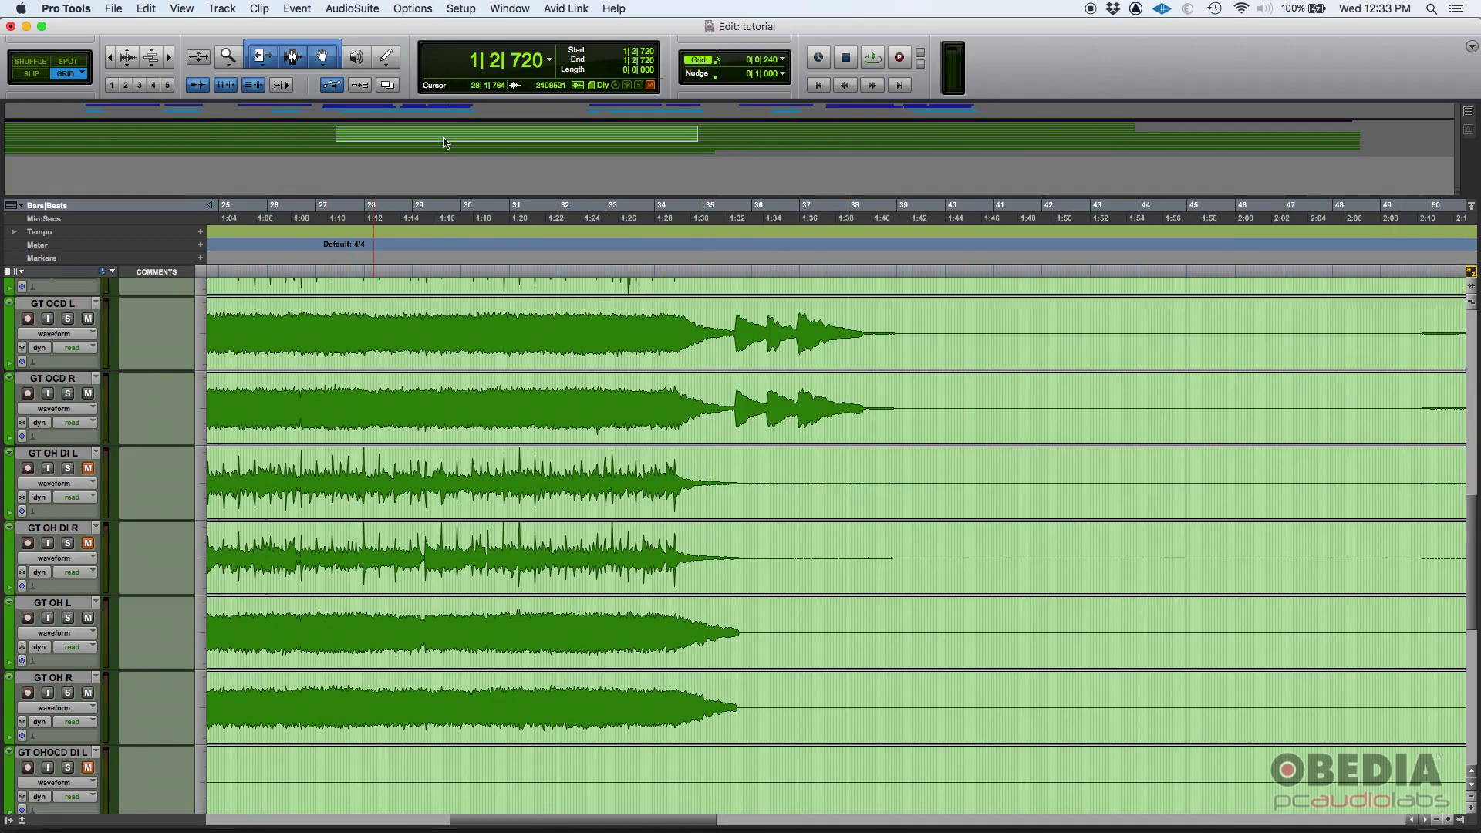
mouse_move(449, 145)
mouse_down()
mouse_move(195, 135)
mouse_move(547, 115)
mouse_move(1137, 129)
mouse_move(1123, 174)
mouse_move(351, 91)
mouse_move(167, 148)
mouse_move(179, 113)
mouse_up()
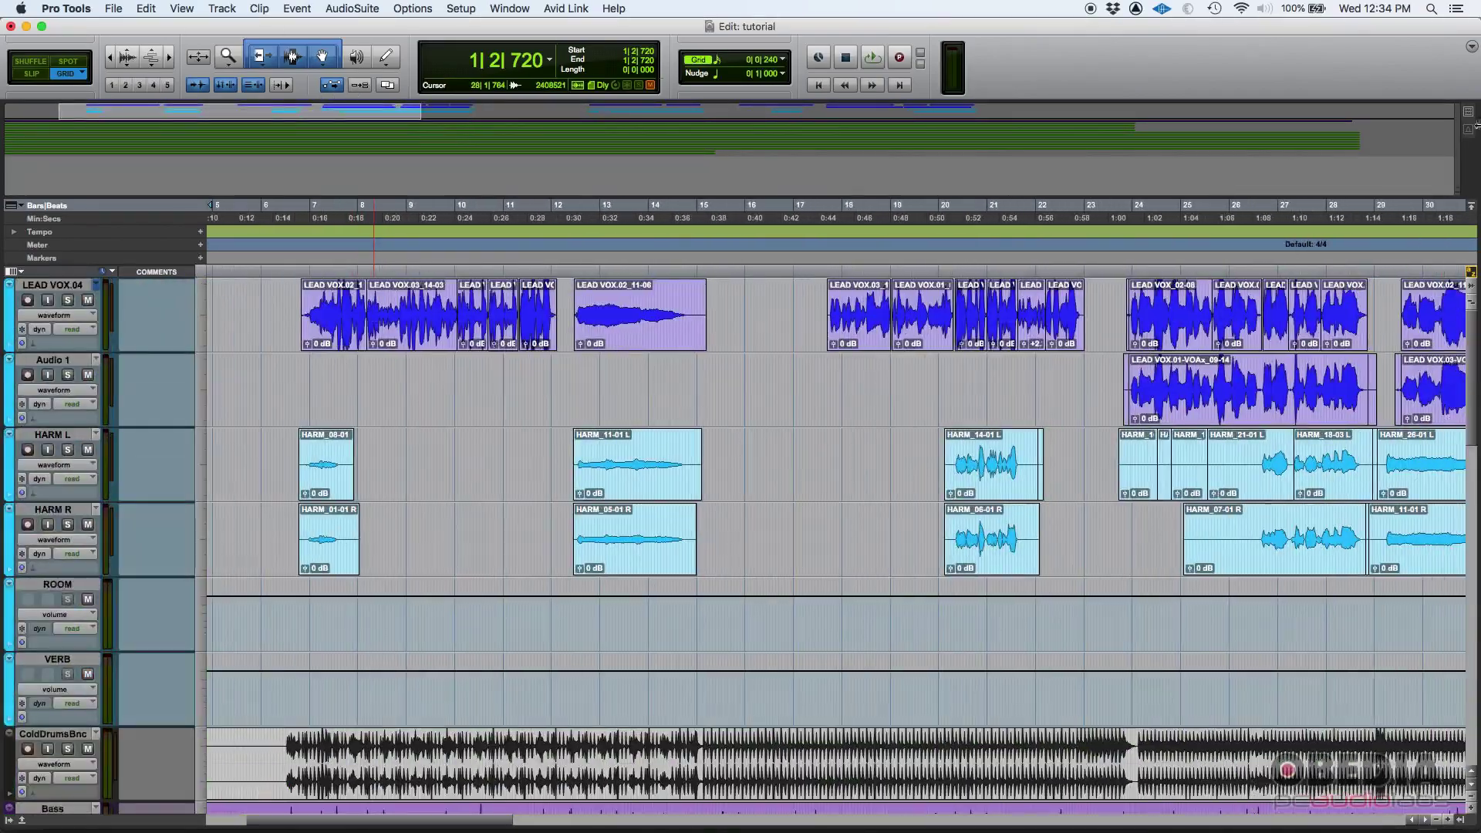
mouse_move(1471, 202)
mouse_down()
mouse_move(1472, 108)
mouse_move(1471, 199)
mouse_up()
click(1469, 128)
click(1469, 116)
Jump to the drum, bass and guitar tracks, zoom out and in, then return to the top-left.
mouse_move(117, 109)
mouse_down()
mouse_move(35, 122)
mouse_move(1022, 133)
mouse_move(1011, 125)
mouse_up()
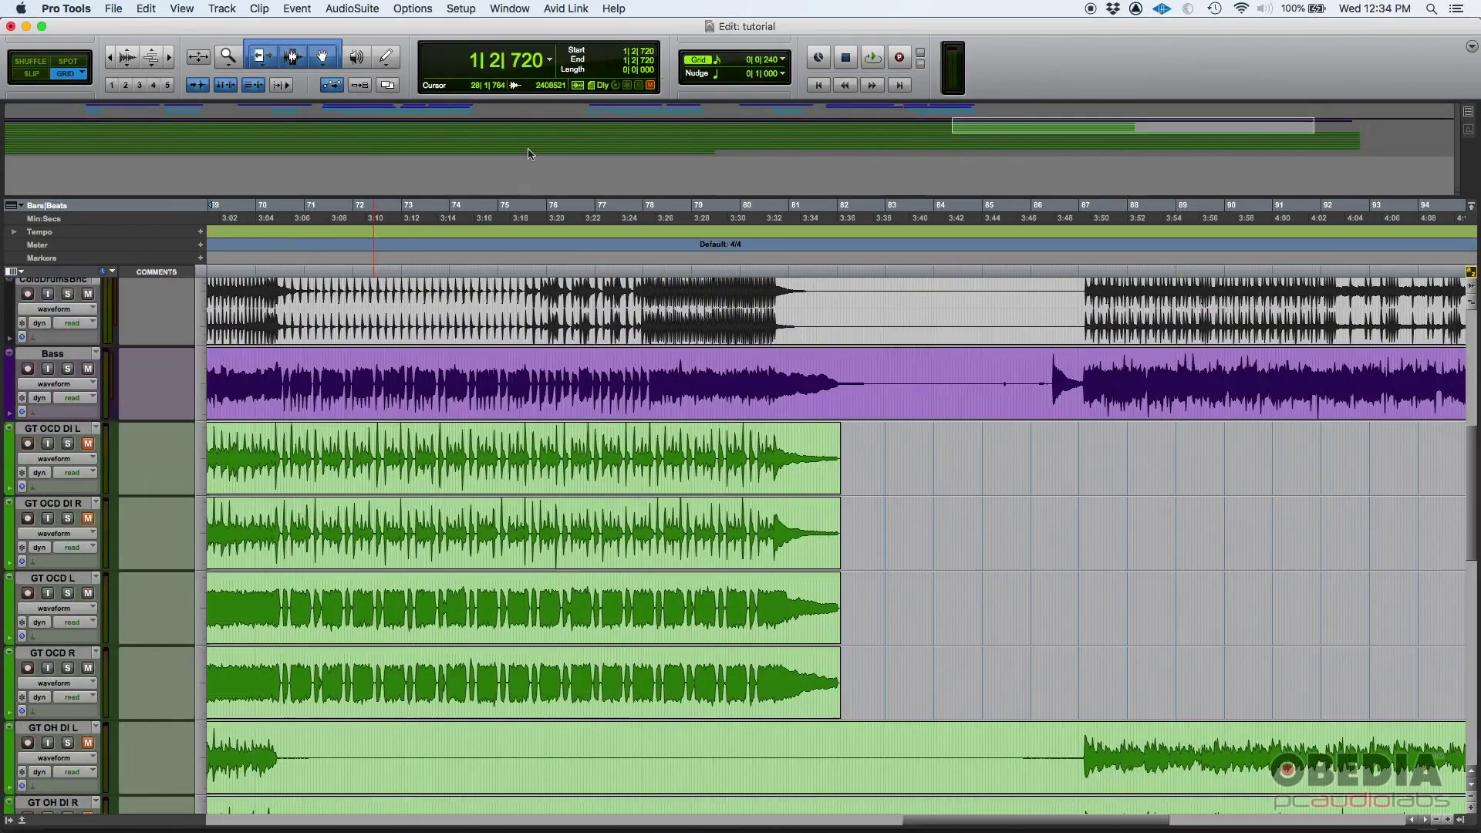
key(super+bracketleft)
key(super+bracketleft)
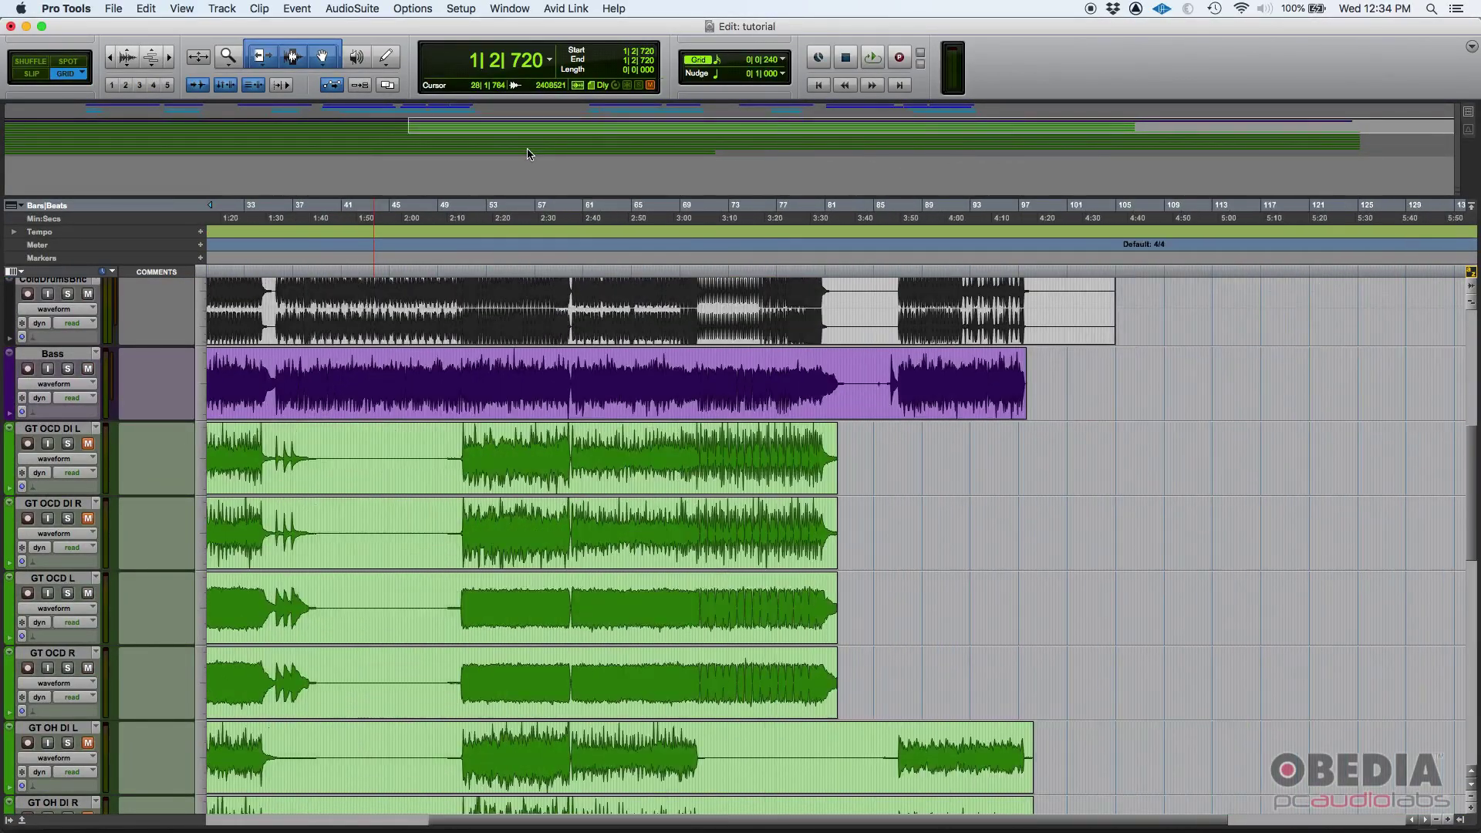
key(super+bracketright)
key(super+bracketright)
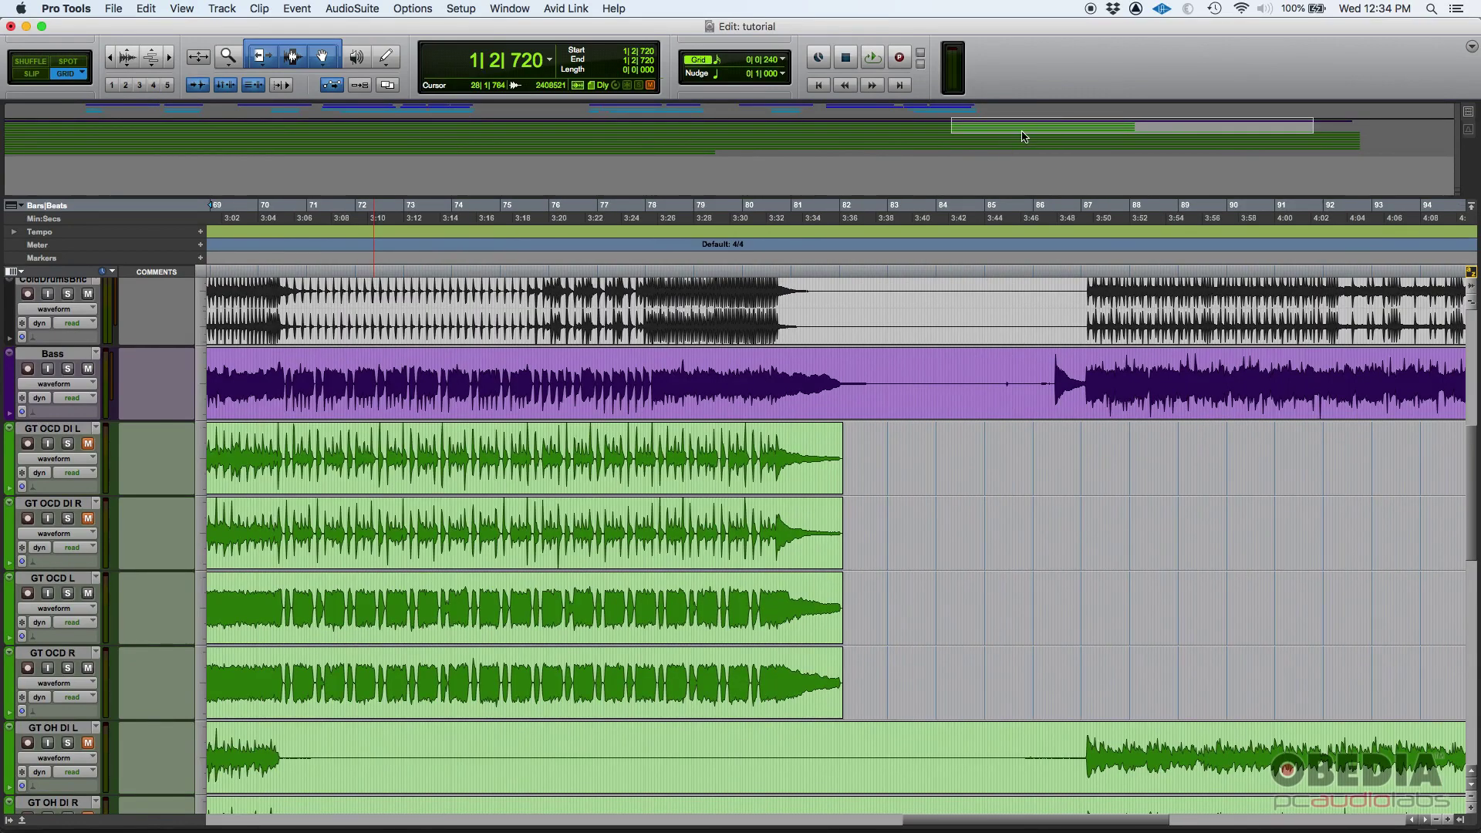
mouse_move(1023, 136)
mouse_down()
mouse_move(997, 161)
mouse_move(1100, 131)
mouse_move(884, 105)
mouse_move(588, 188)
mouse_move(207, 151)
mouse_move(149, 114)
mouse_up()
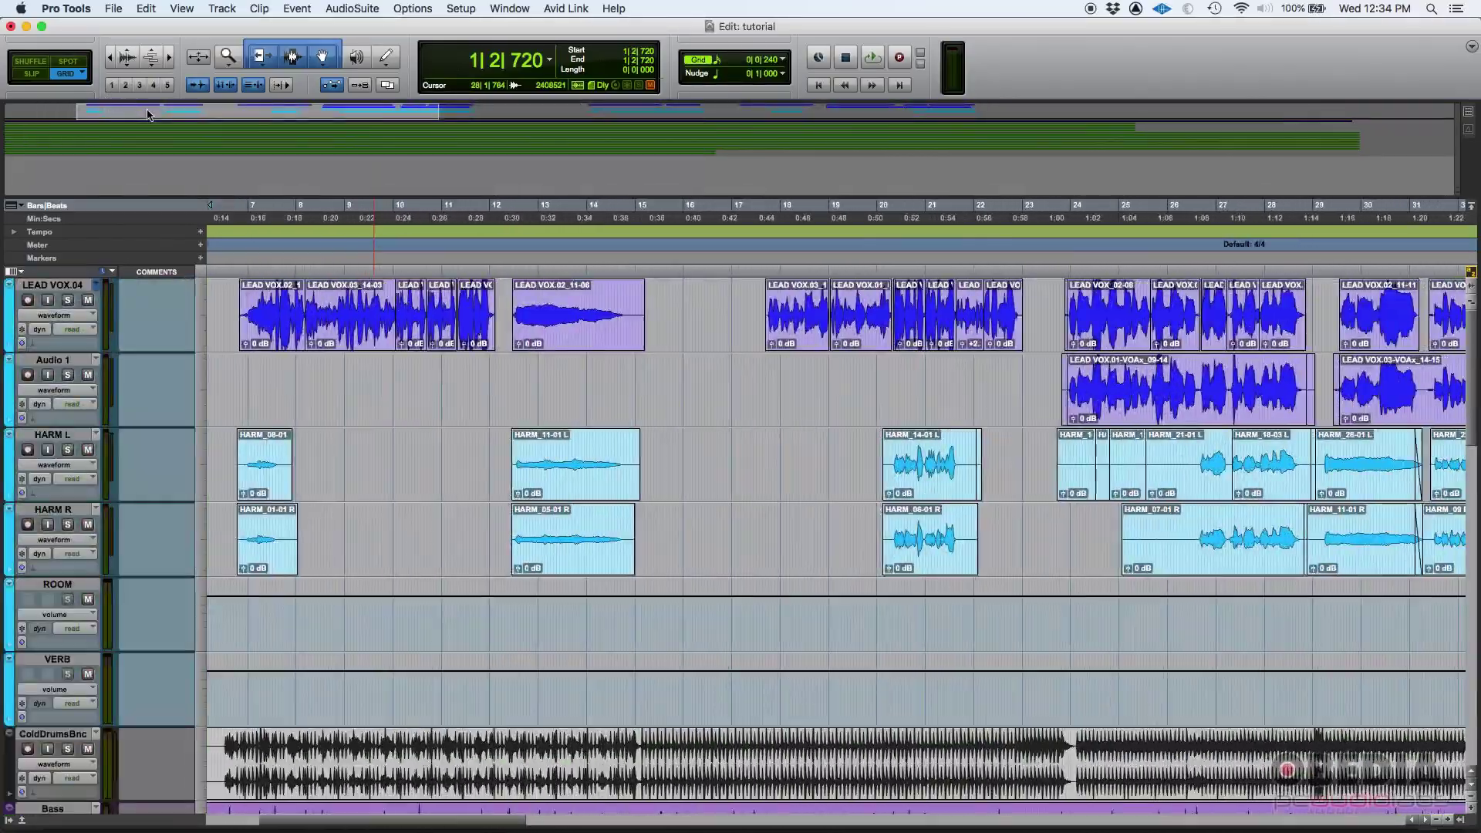